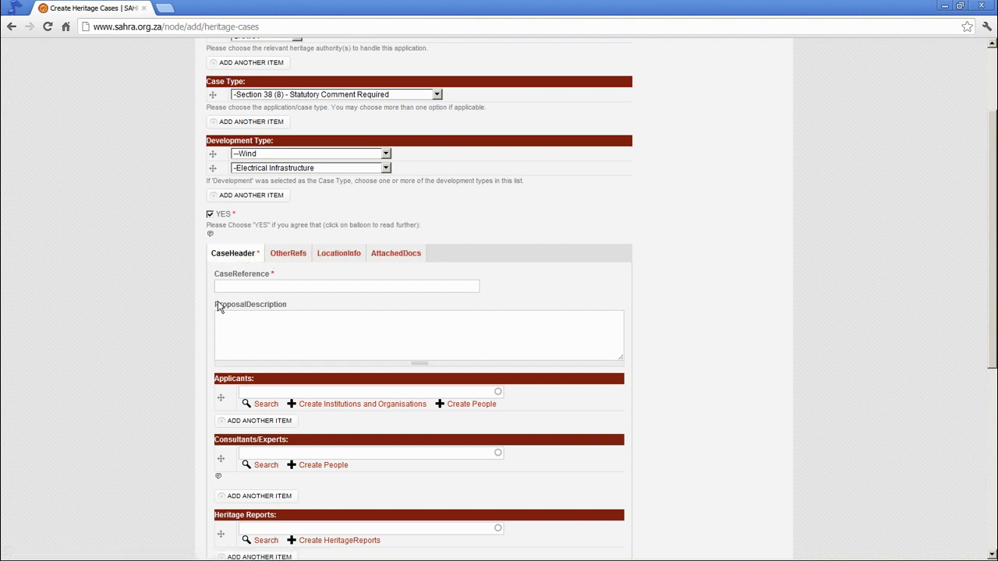
# Enter 'Flamingo Vlei Wind Farm, Kimberley' as the case reference on the CaseHeader tab.
pyautogui.click(321, 282)
pyautogui.press('Tab')
pyautogui.scroll(1, 255, 185)
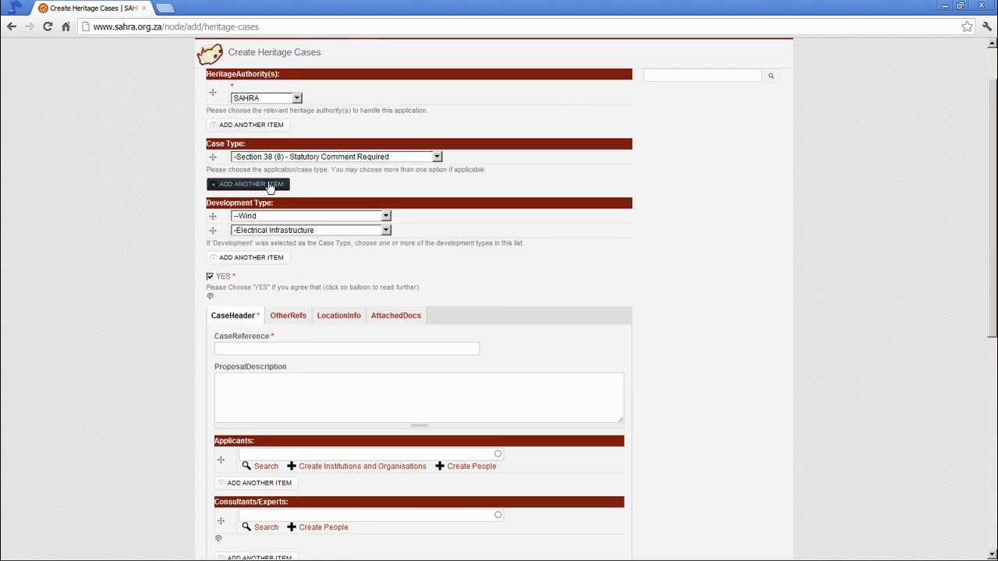
pyautogui.scroll(-1, 243, 343)
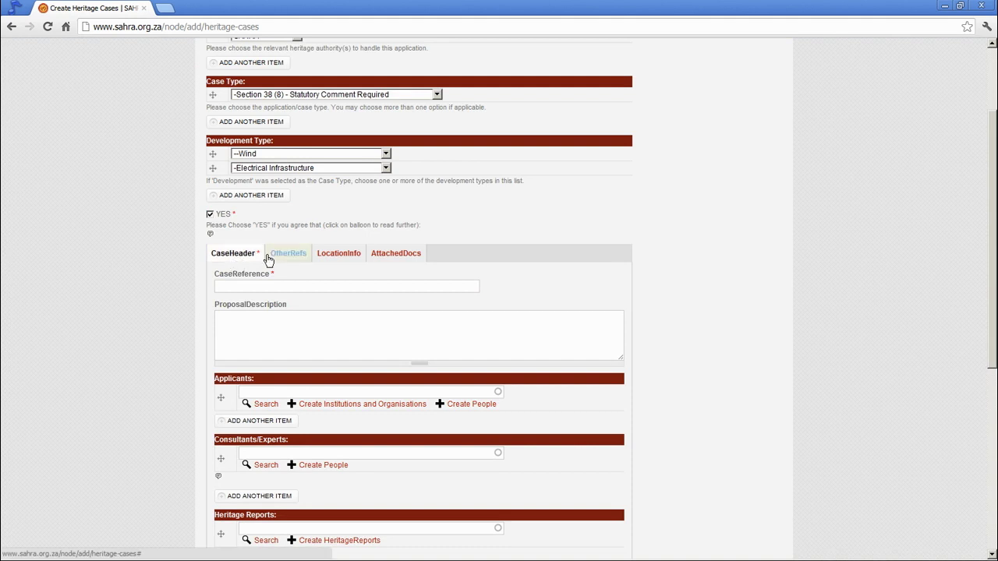
pyautogui.click(240, 287)
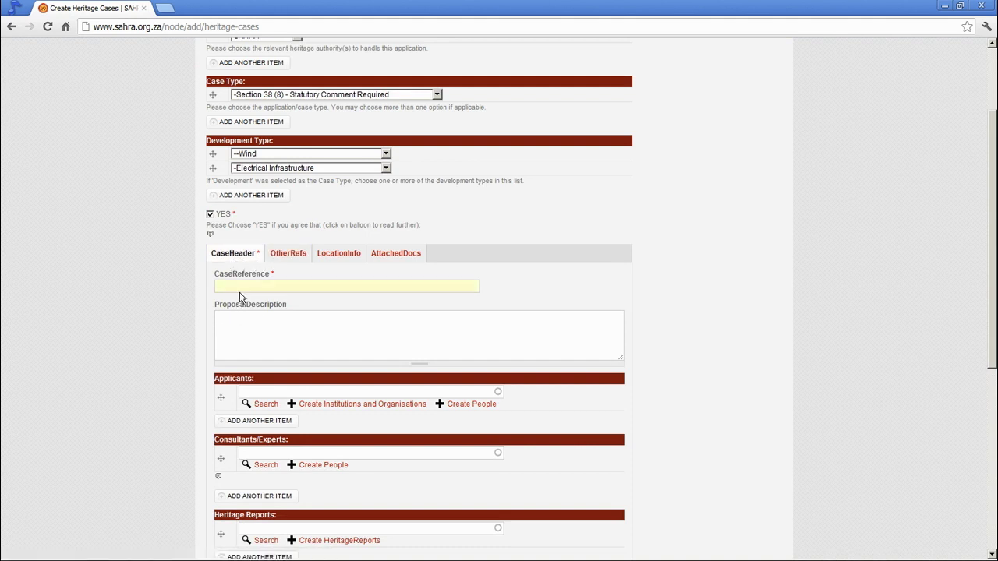
pyautogui.click(243, 286)
pyautogui.write('Flamingo Vlei')
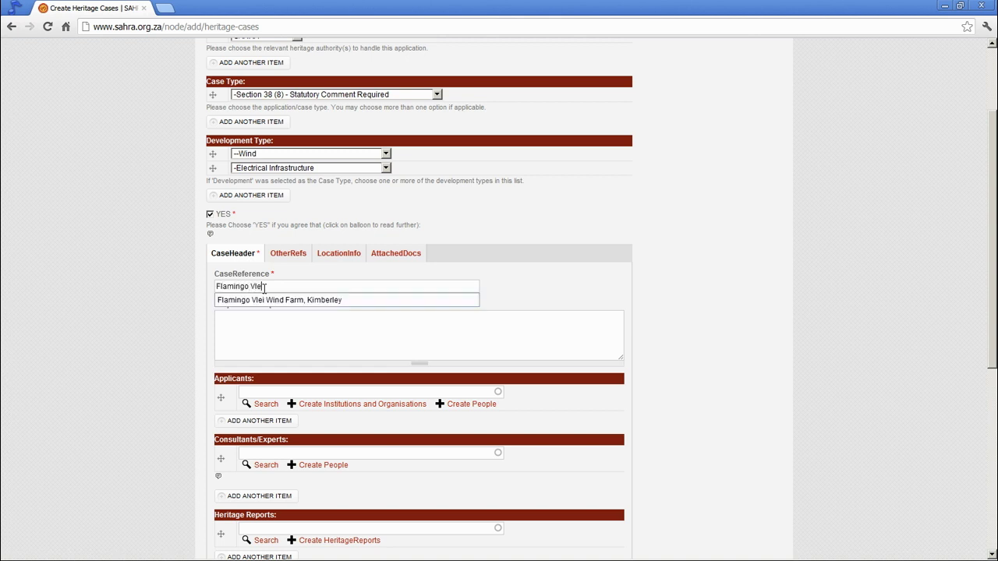
pyautogui.write(' Wind Farm, Kimberley')
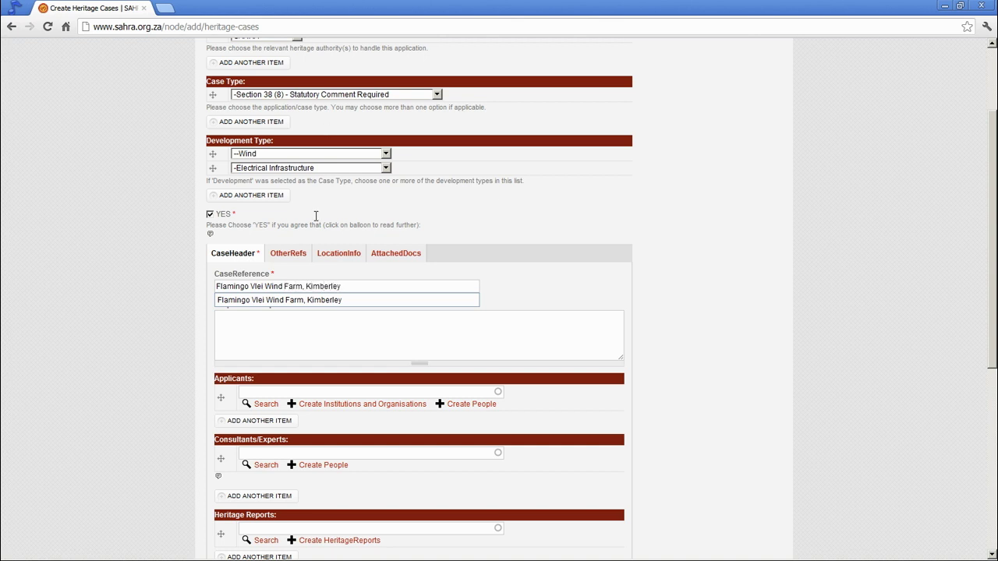
# Describe the proposal as a 128 turbine wind farm on Flamingo Vlei 777, Kimberley, Northern Cape.
pyautogui.click(303, 327)
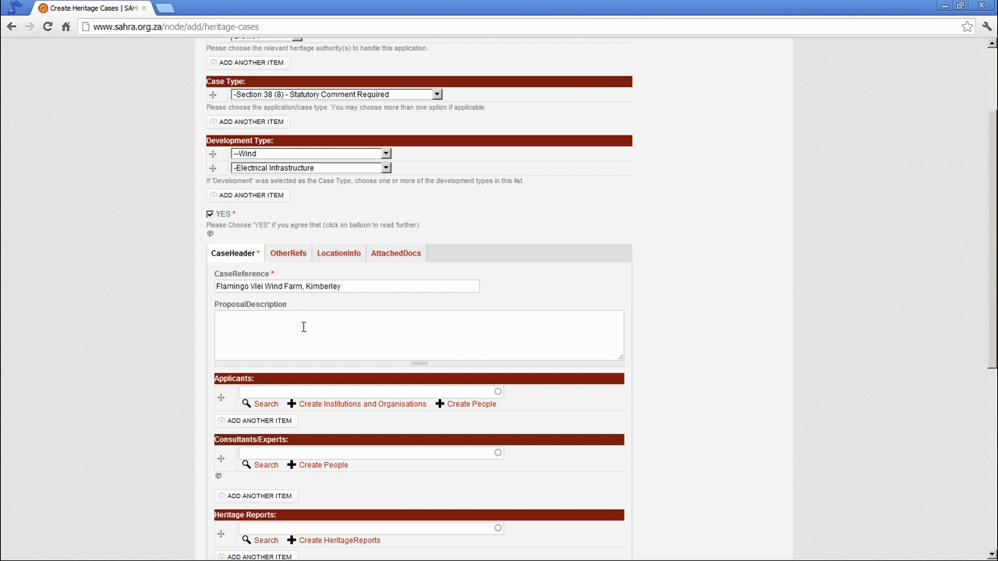
pyautogui.write('Proposed 128 turbine wind farm on Flamingo Vlei')
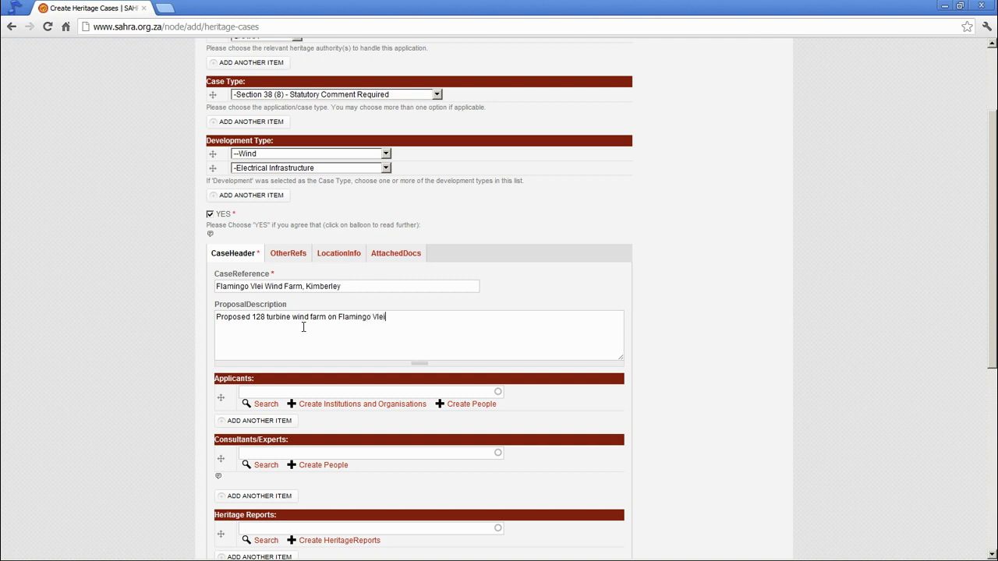
pyautogui.write(' 777, kimberley, Sol Plaatje, Northern Cape')
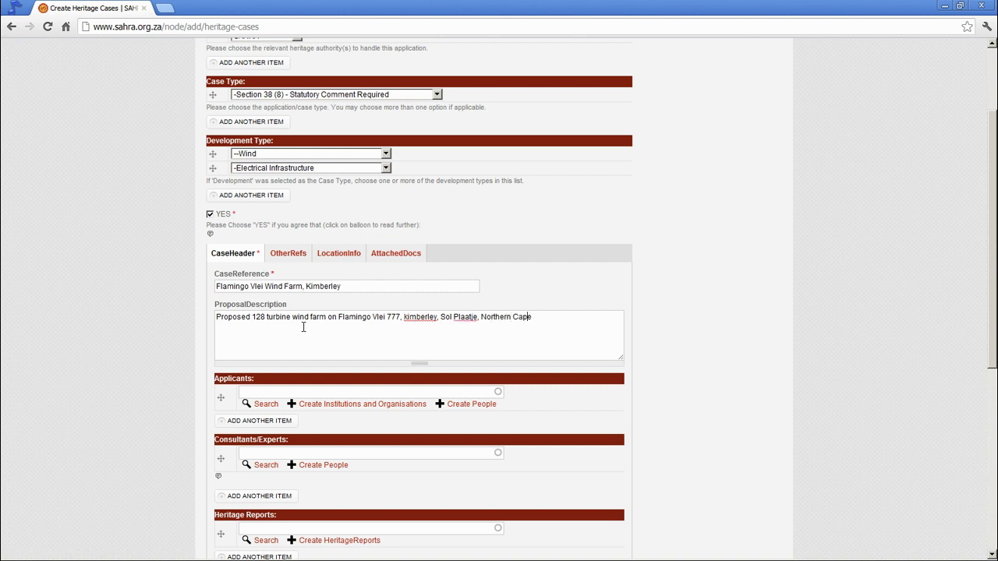
pyautogui.press('Left')
pyautogui.press('Left')
pyautogui.press('Left')
pyautogui.press('Left')
pyautogui.press('Left')
pyautogui.press('Left')
pyautogui.press('Left')
pyautogui.press('Left')
pyautogui.press('Left')
pyautogui.press('Left')
pyautogui.press('Left')
pyautogui.press('Left')
pyautogui.press('Left')
pyautogui.press('Left')
pyautogui.press('Left')
pyautogui.press('Left')
pyautogui.press('Left')
pyautogui.press('Left')
pyautogui.press('Left')
pyautogui.press('Left')
pyautogui.press('Delete')
# Link the demo applicant's South African Heritage Resources Agency record through the Applicants autocomplete.
pyautogui.write('K')
pyautogui.click(258, 390)
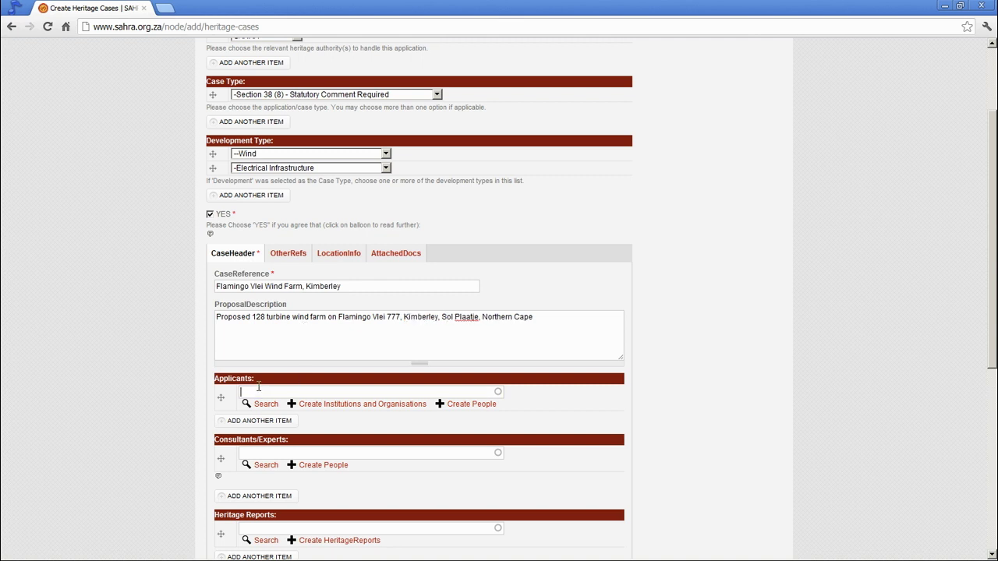
pyautogui.scroll(-3, 183, 350)
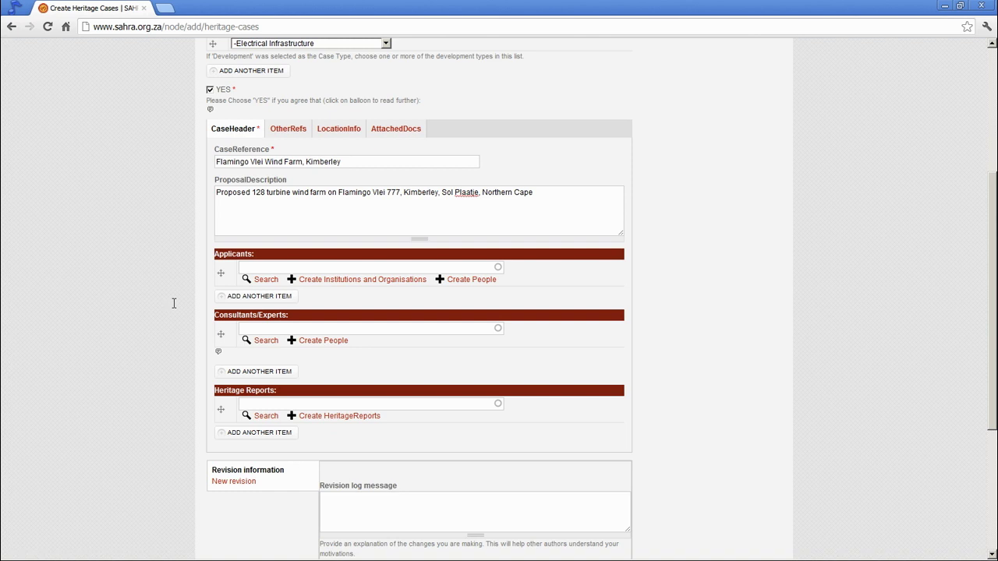
pyautogui.write('John De')
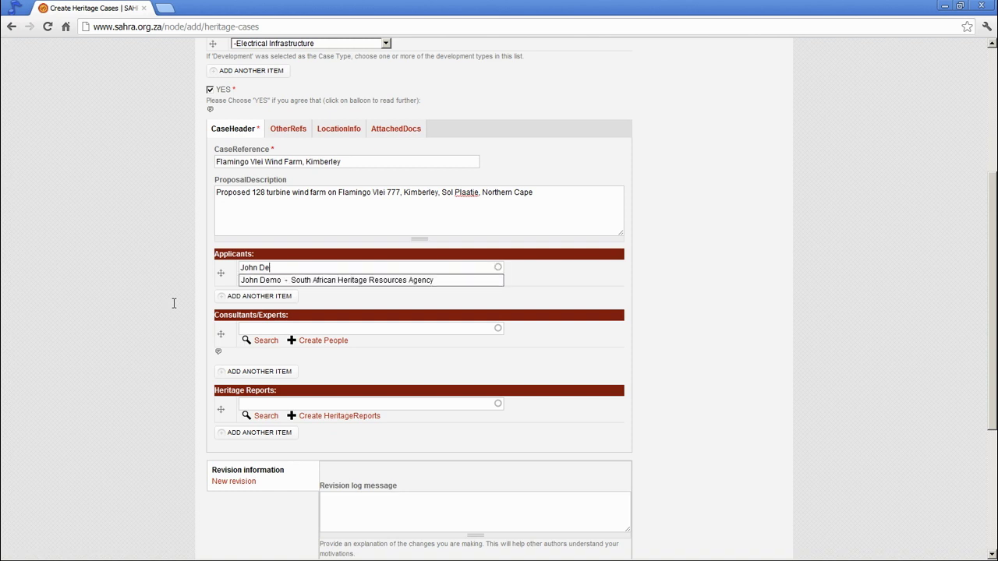
pyautogui.write('mo')
pyautogui.click(338, 280)
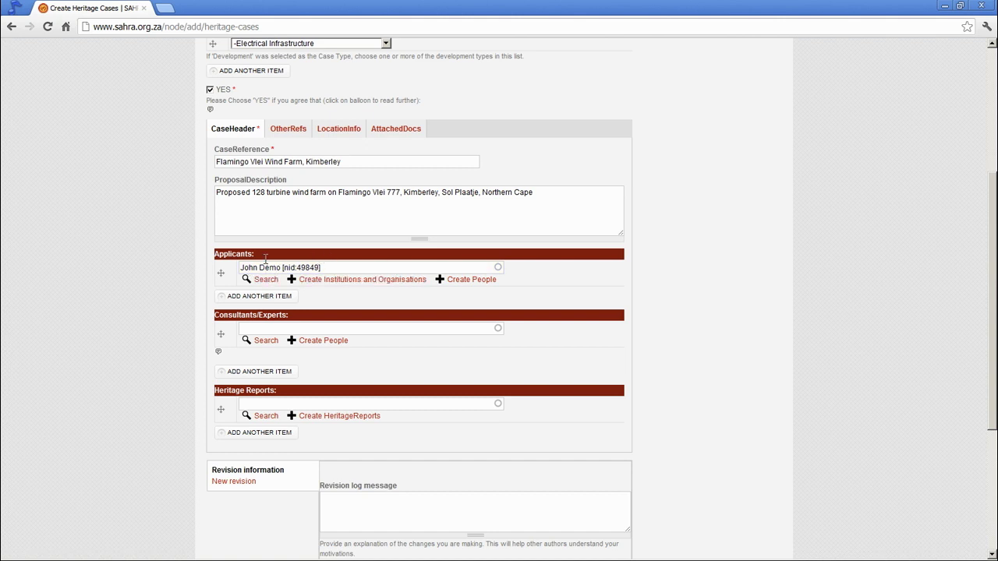
pyautogui.click(305, 267)
pyautogui.click(468, 279)
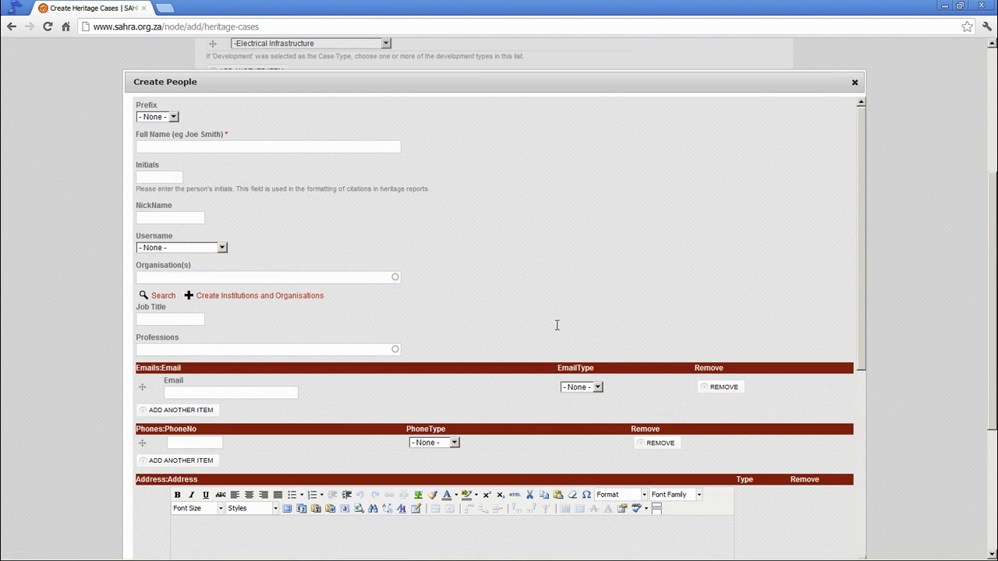
pyautogui.scroll(-5, 541, 314)
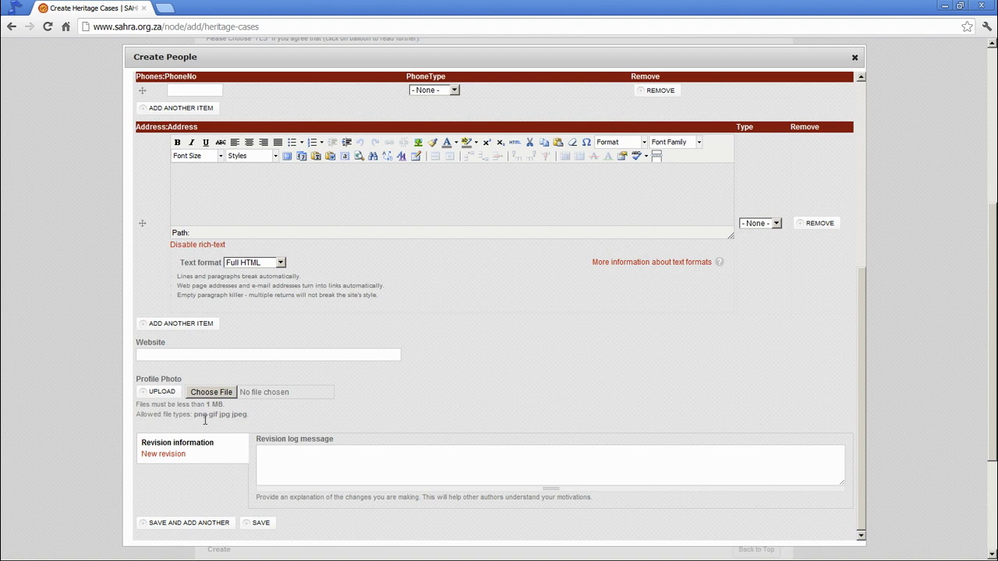
pyautogui.click(253, 523)
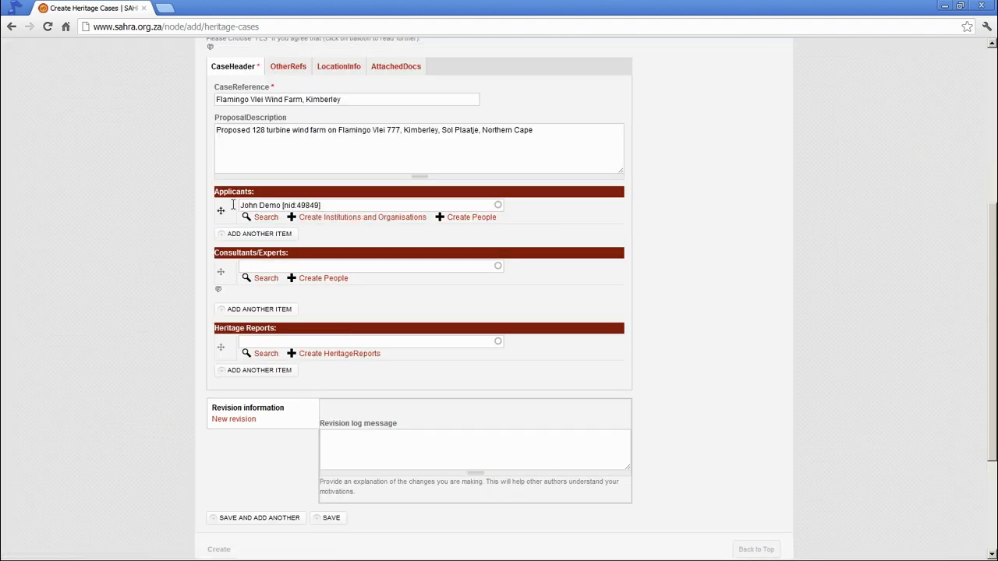
# Replace the linked applicant with another typed name, then delete it so Applicants is empty.
pyautogui.doubleClick(285, 205)
pyautogui.click(321, 205)
pyautogui.moveTo(342, 205); pyautogui.dragTo(239, 205)
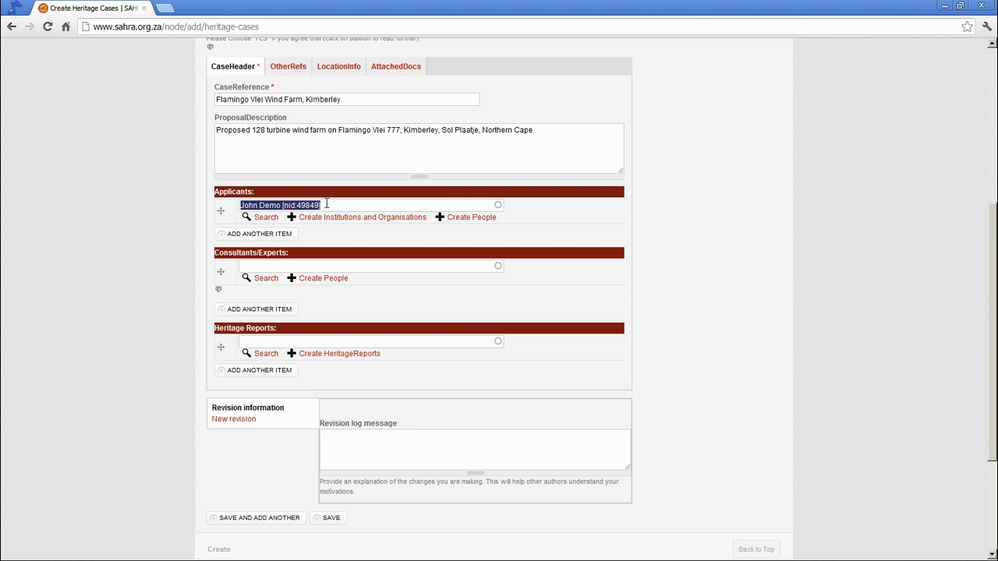
pyautogui.write('Walter ')
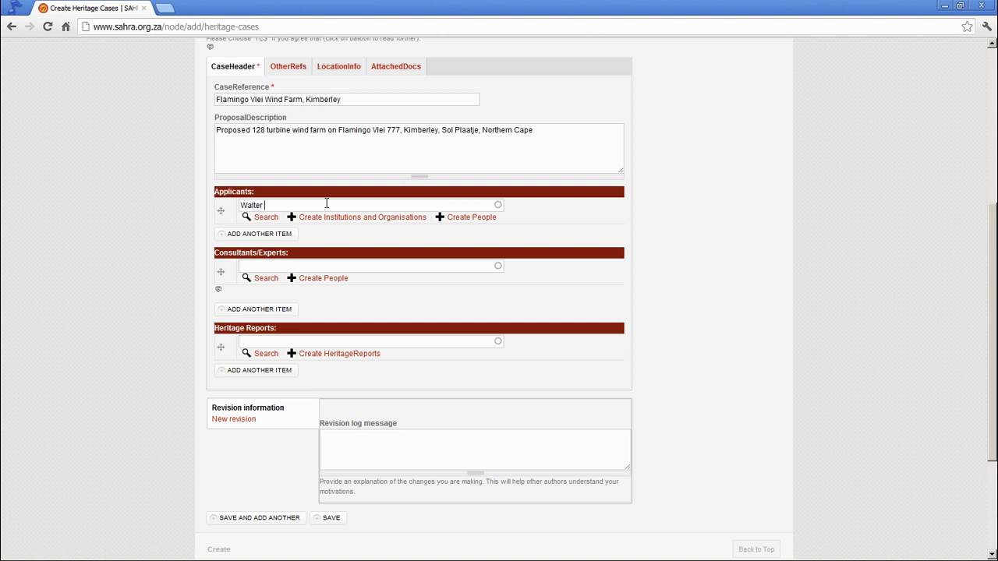
pyautogui.write('White')
pyautogui.press('Tab')
pyautogui.moveTo(287, 205); pyautogui.dragTo(222, 207)
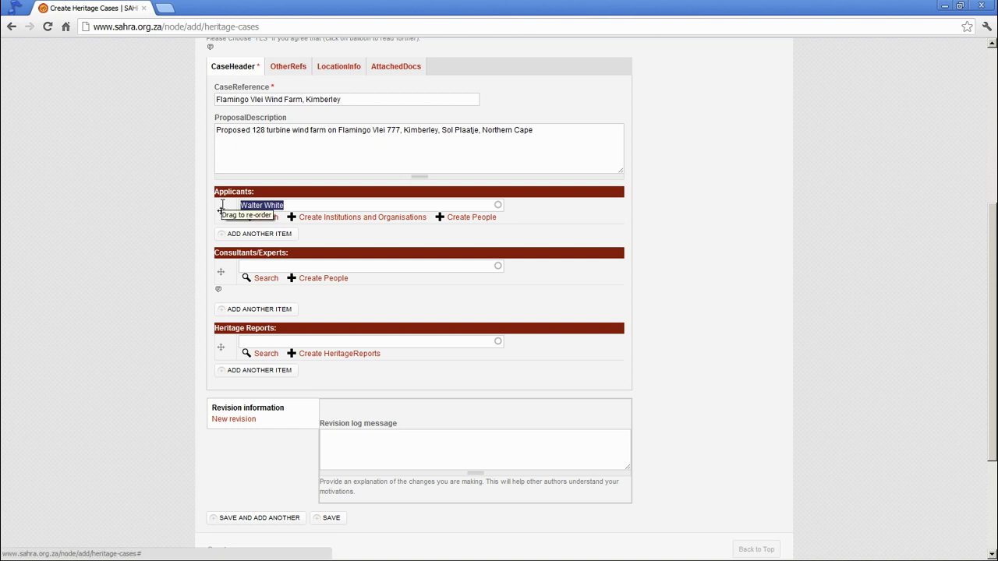
pyautogui.press('BackSpace')
pyautogui.click(465, 218)
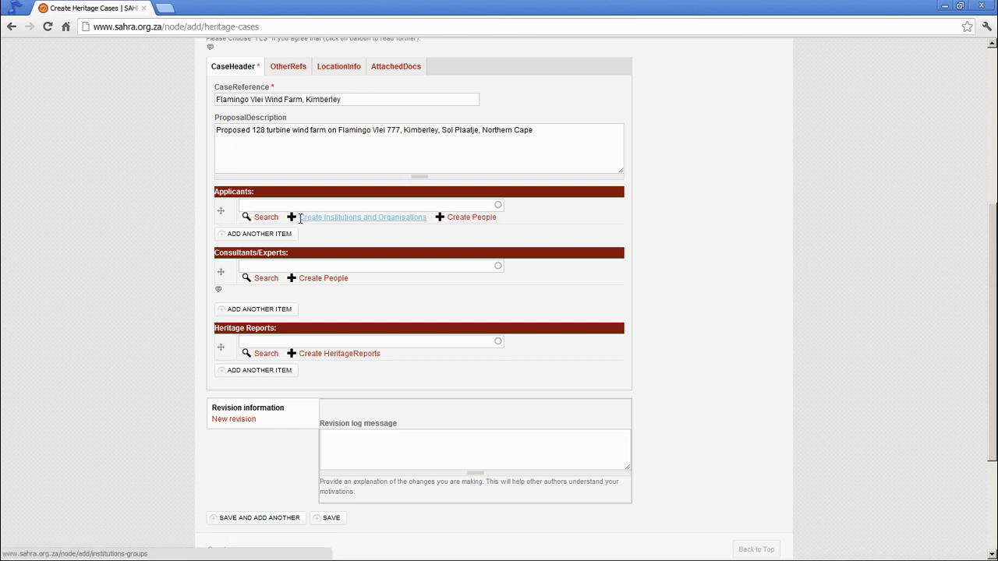
# Search existing people whose FullName contains 'Smith'.
pyautogui.click(265, 218)
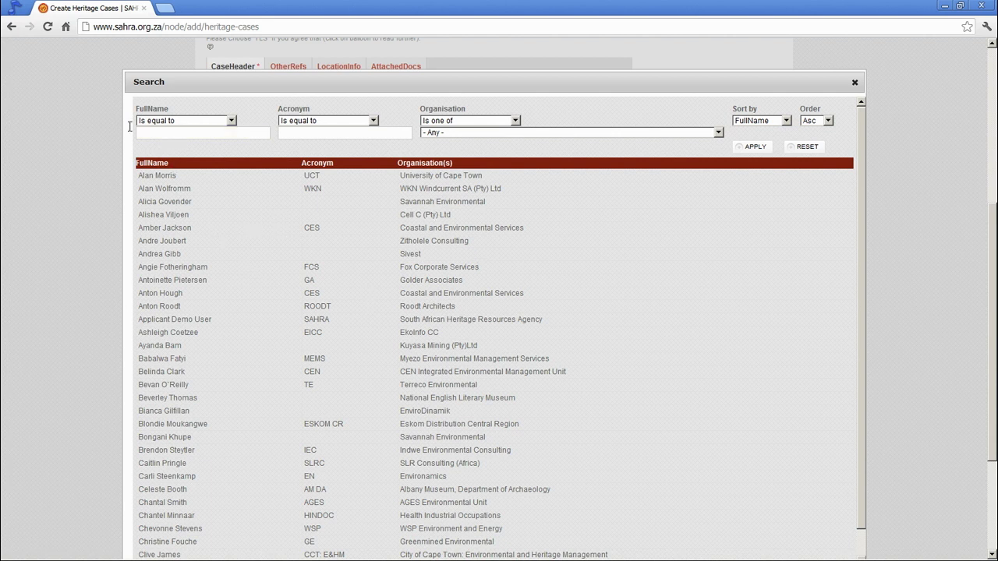
pyautogui.click(231, 121)
pyautogui.click(189, 149)
pyautogui.click(187, 133)
pyautogui.write('Smith')
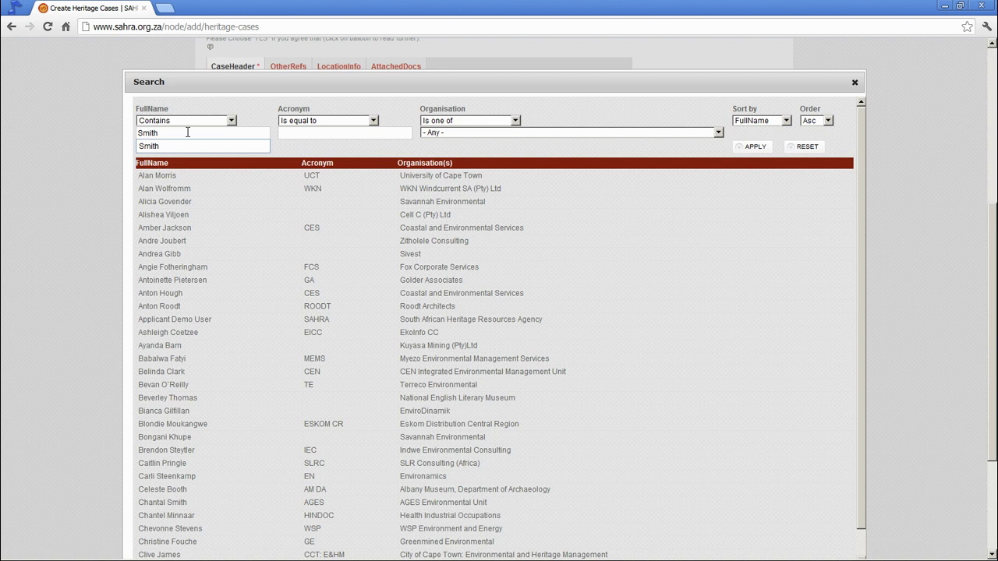
pyautogui.press('Return')
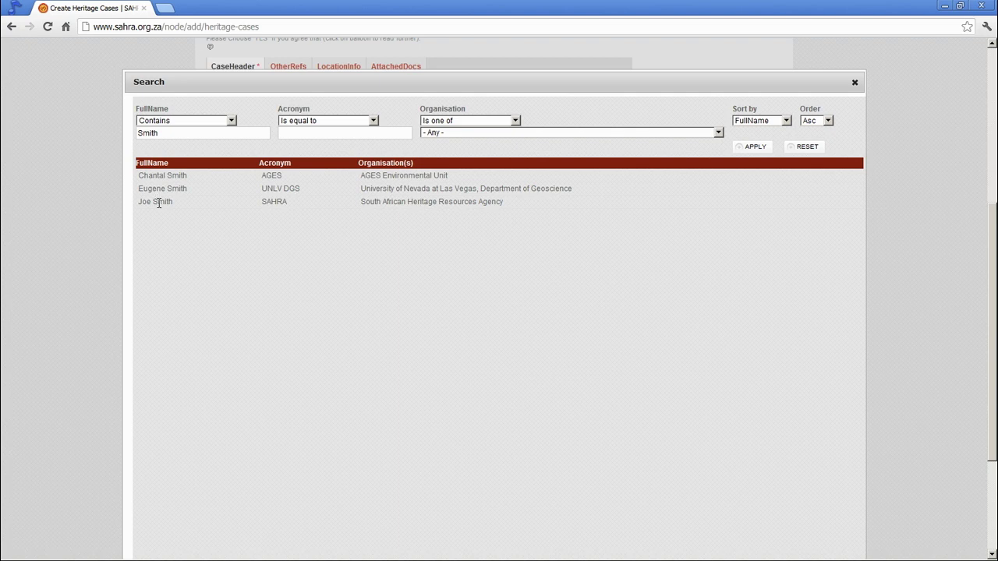
# Pick the SAHRA Smith result, then retype the demo applicant's name in Applicants.
pyautogui.click(156, 201)
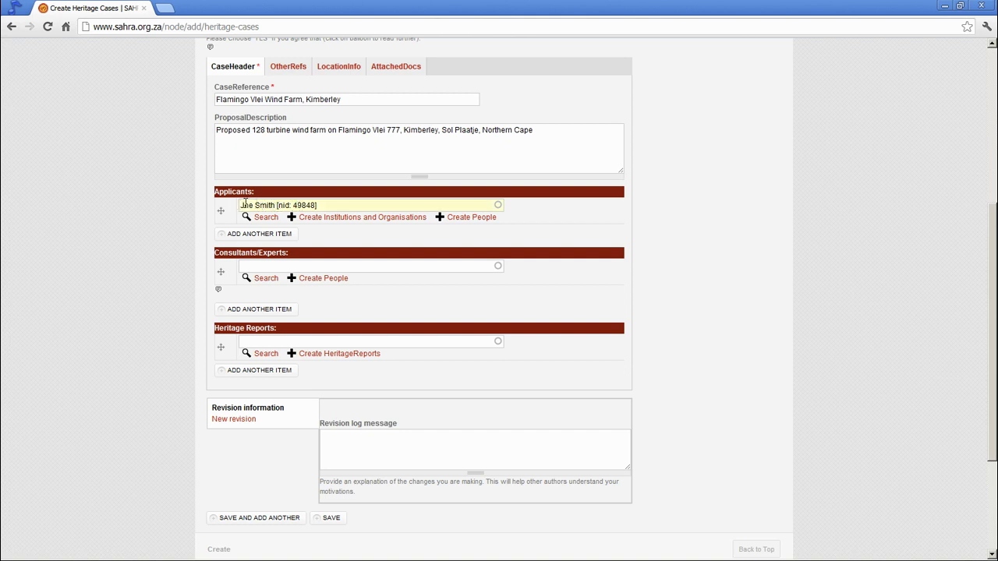
pyautogui.tripleClick(340, 205)
pyautogui.write('John Demo')
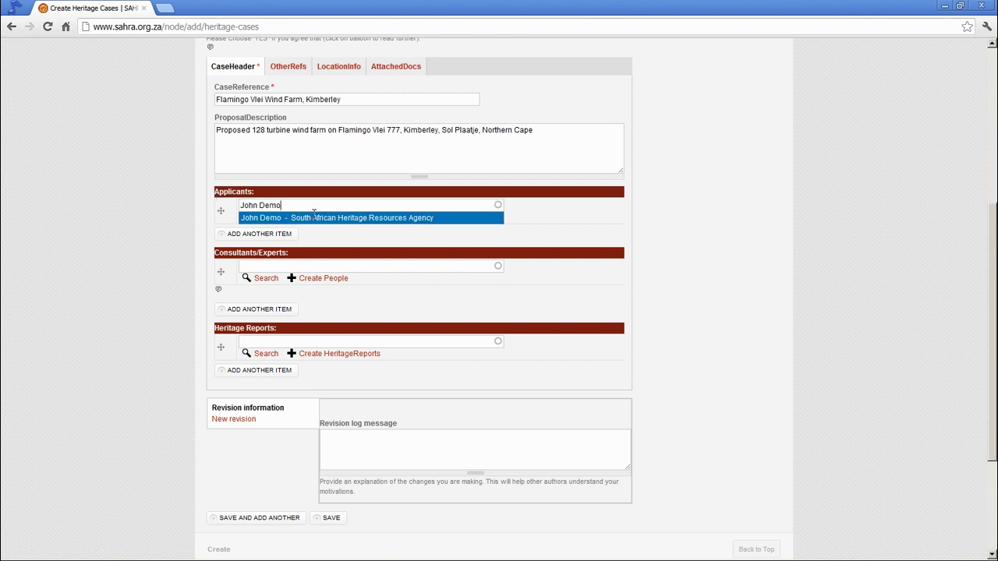
# Link the suggested applicant, then link the demo consultant found by typing 'Applicant' in Consultants/Experts.
pyautogui.click(340, 217)
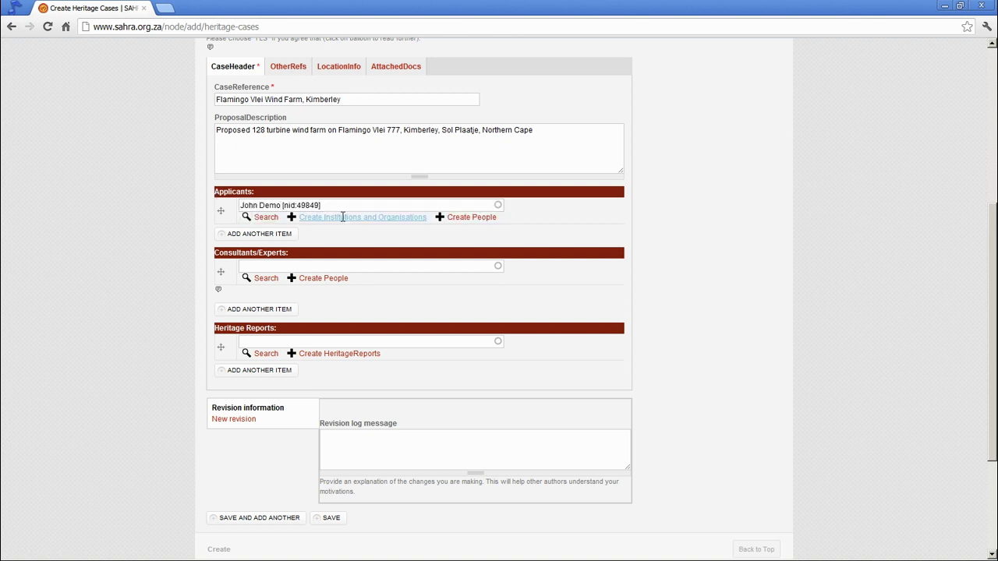
pyautogui.click(269, 268)
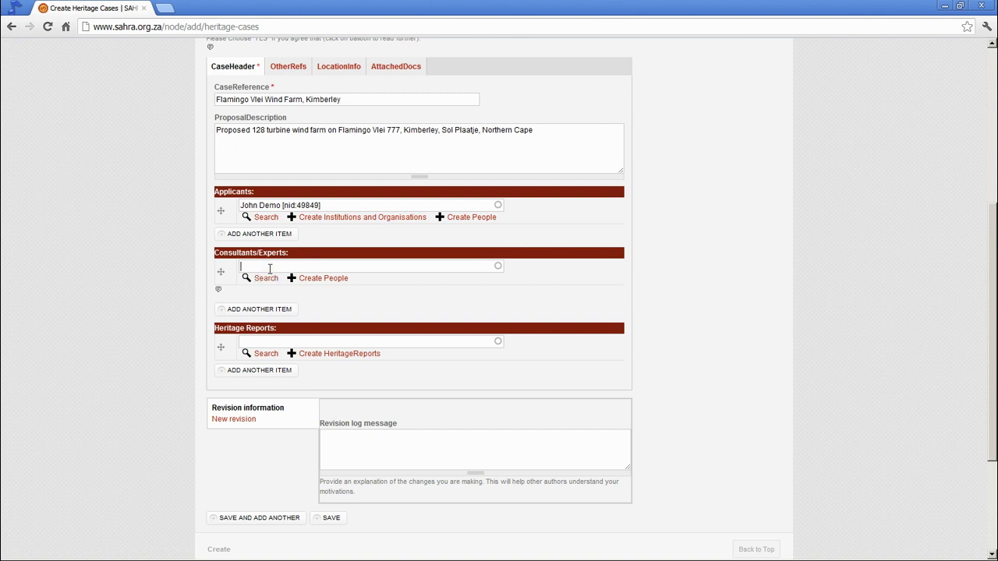
pyautogui.write('Applicant')
pyautogui.click(275, 279)
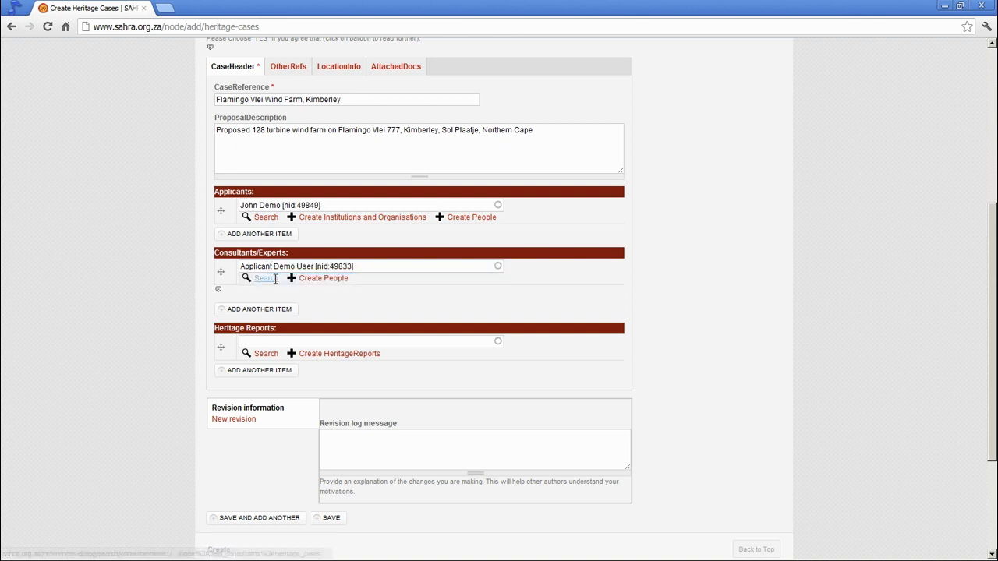
pyautogui.click(218, 290)
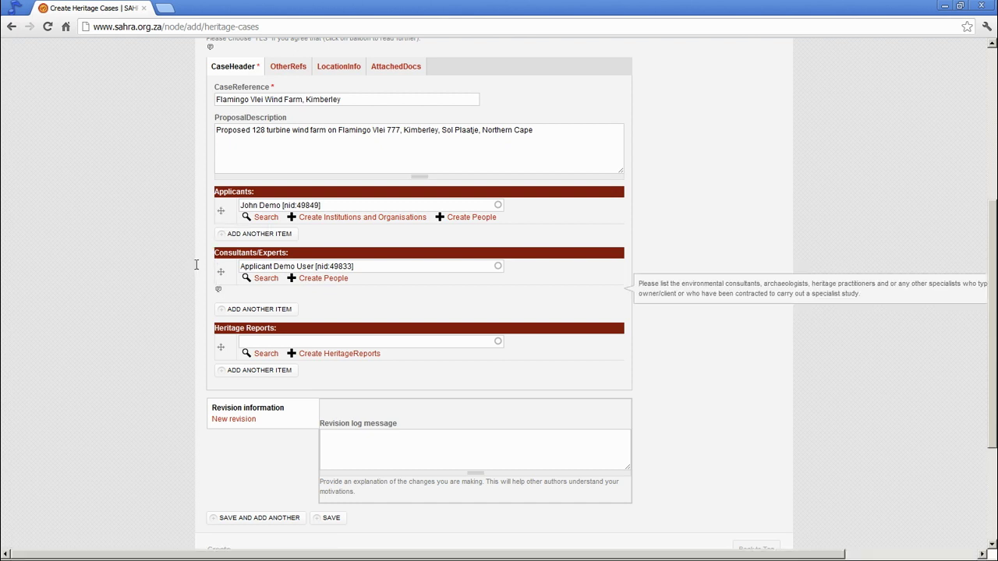
pyautogui.moveTo(209, 47)
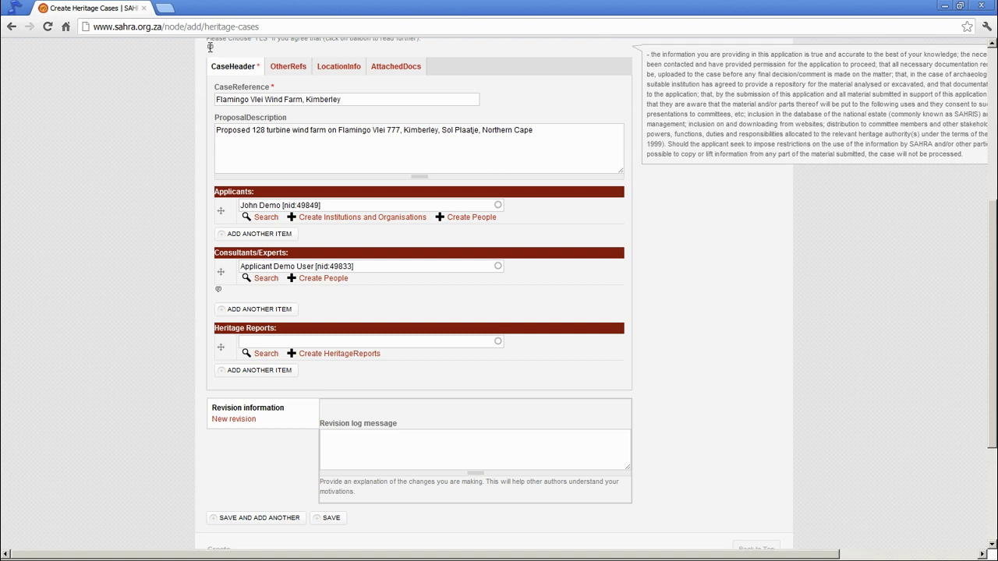
pyautogui.scroll(1, 159, 217)
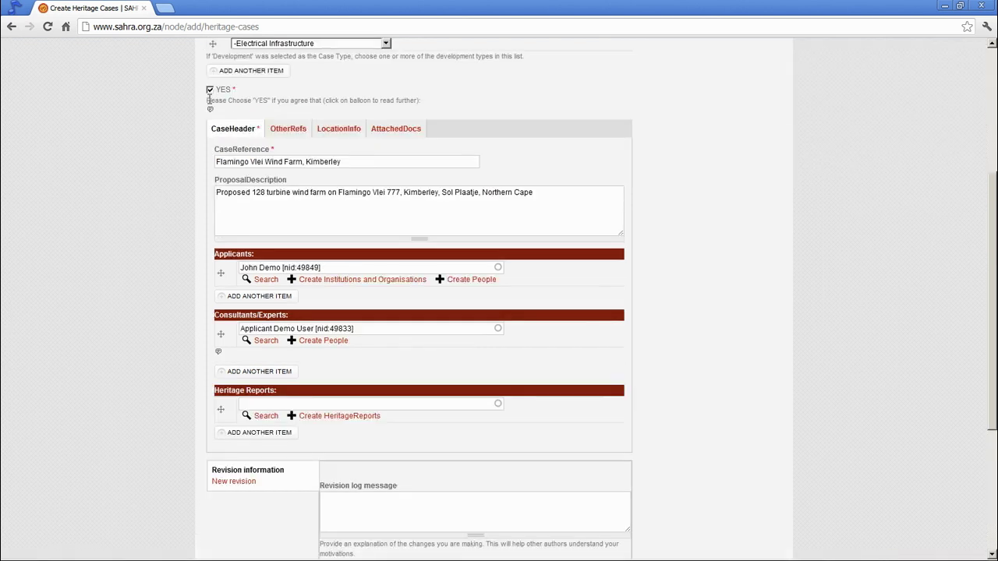
pyautogui.moveTo(412, 99); pyautogui.dragTo(263, 100)
pyautogui.moveTo(226, 56); pyautogui.dragTo(415, 56)
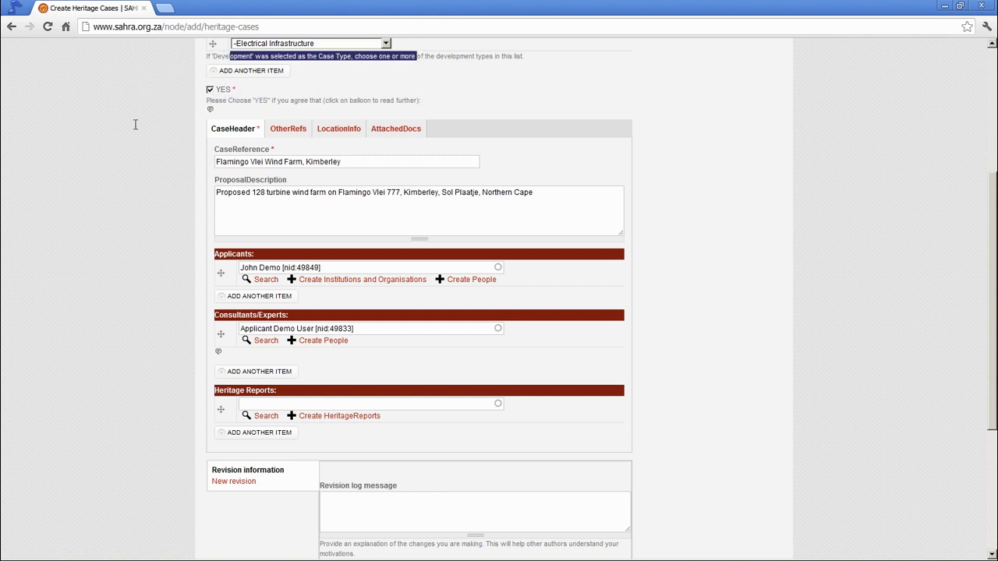
pyautogui.click(139, 184)
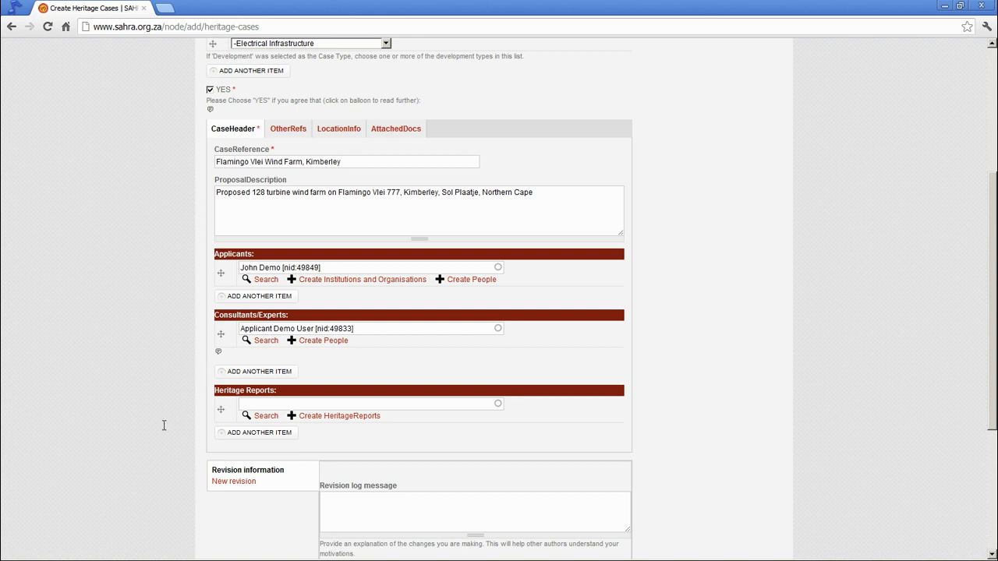
pyautogui.click(269, 409)
pyautogui.scroll(-2, 123, 366)
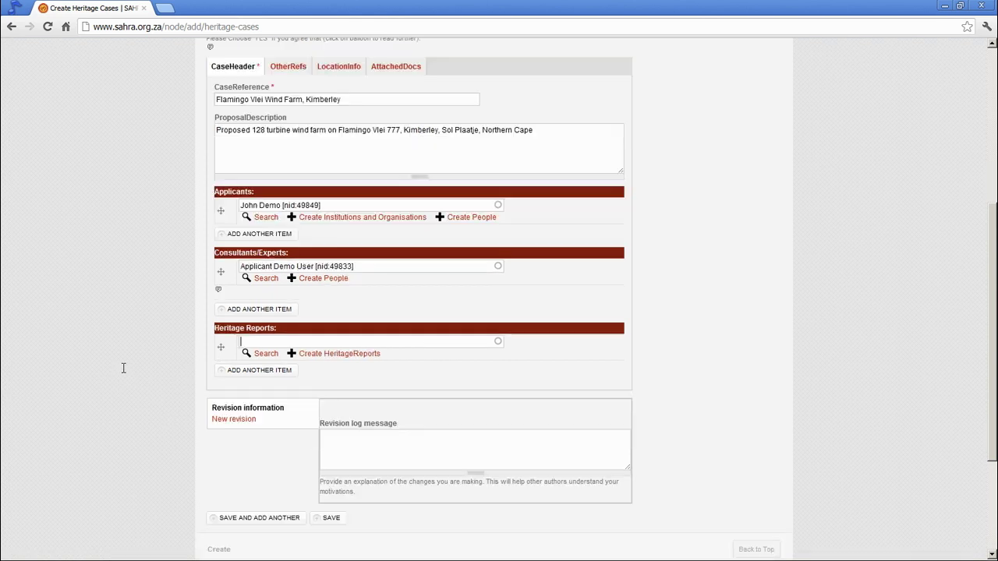
pyautogui.click(255, 343)
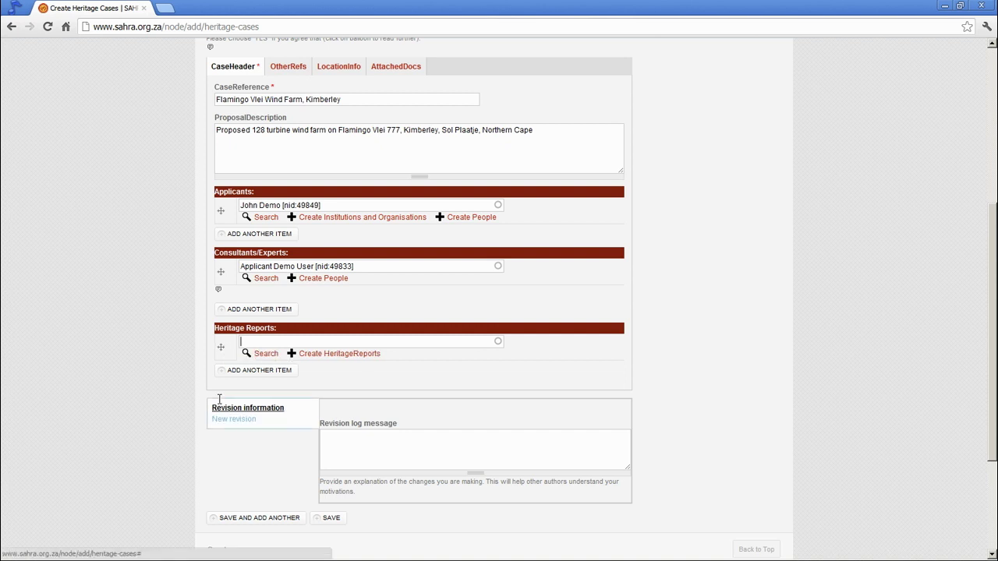
pyautogui.click(364, 449)
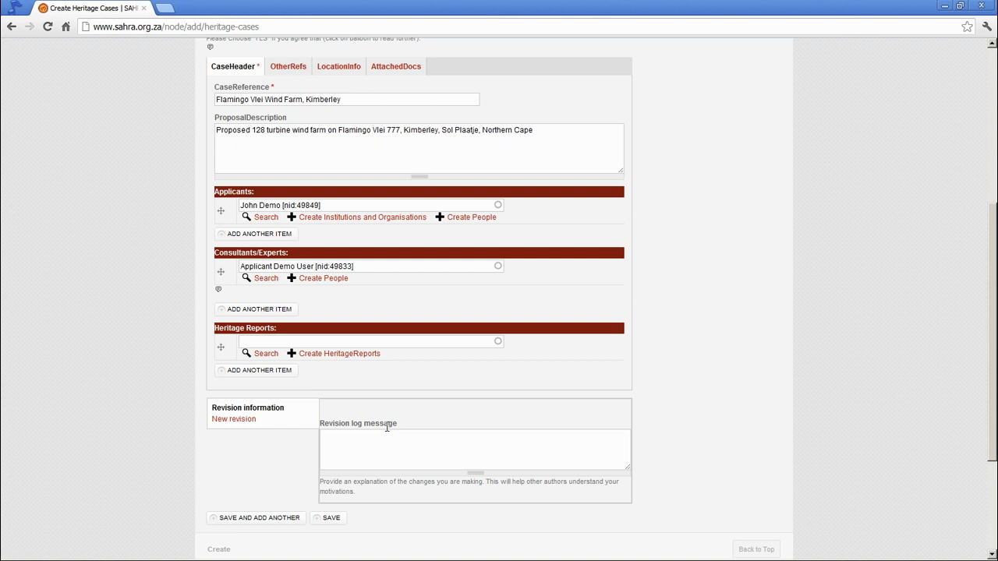
# Return to the top of the form and bring up the OtherRefs tab.
pyautogui.scroll(2, 138, 403)
pyautogui.scroll(-2, 143, 391)
pyautogui.scroll(-2, 143, 392)
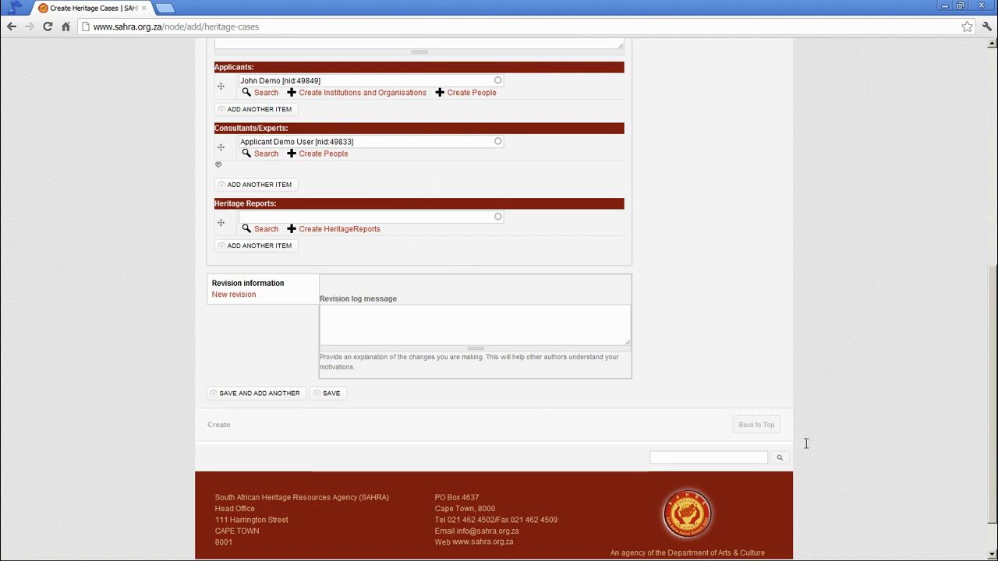
pyautogui.click(756, 424)
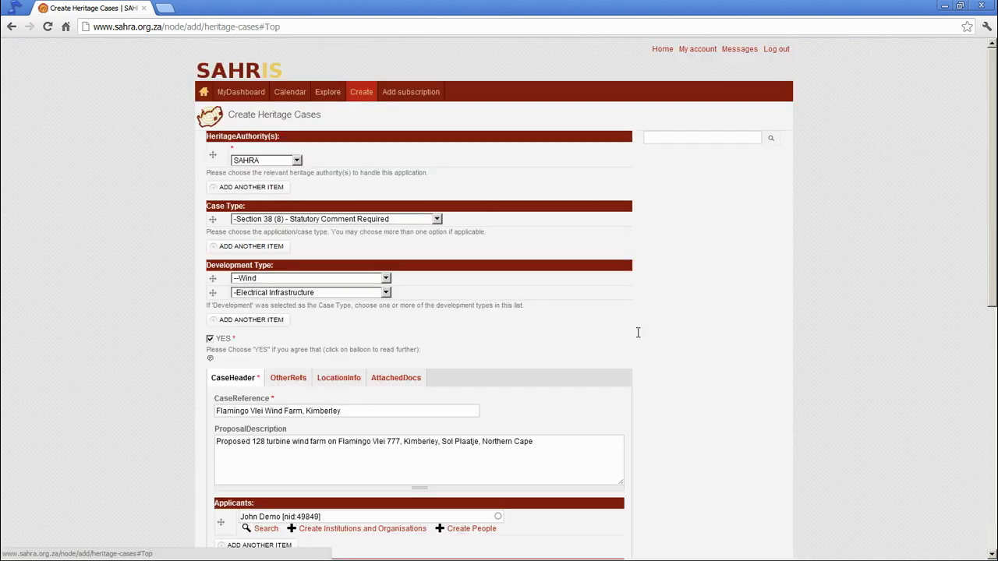
pyautogui.click(290, 375)
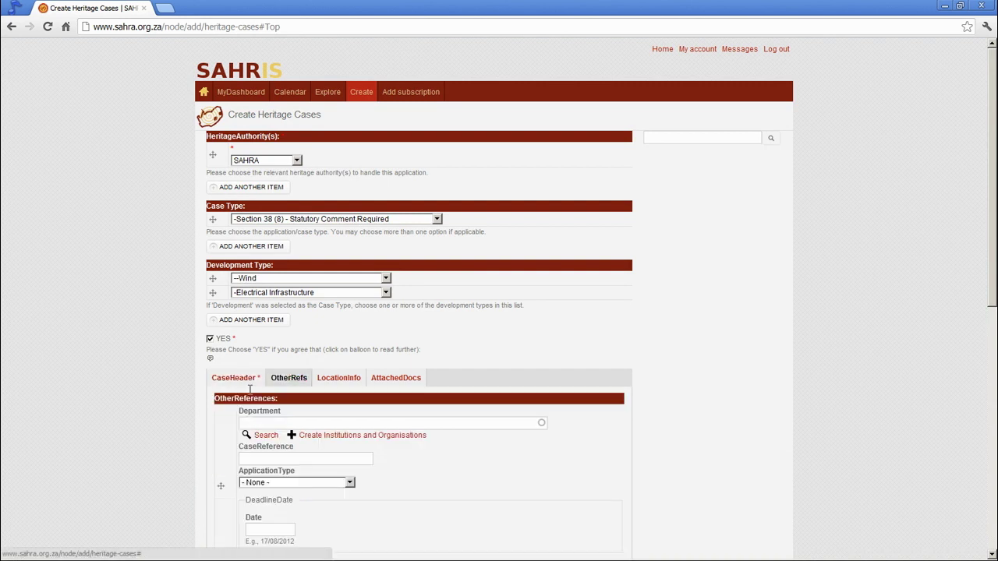
# Start the Department lookup by entering 'Depa'.
pyautogui.scroll(-1, 151, 392)
pyautogui.scroll(-2, 151, 393)
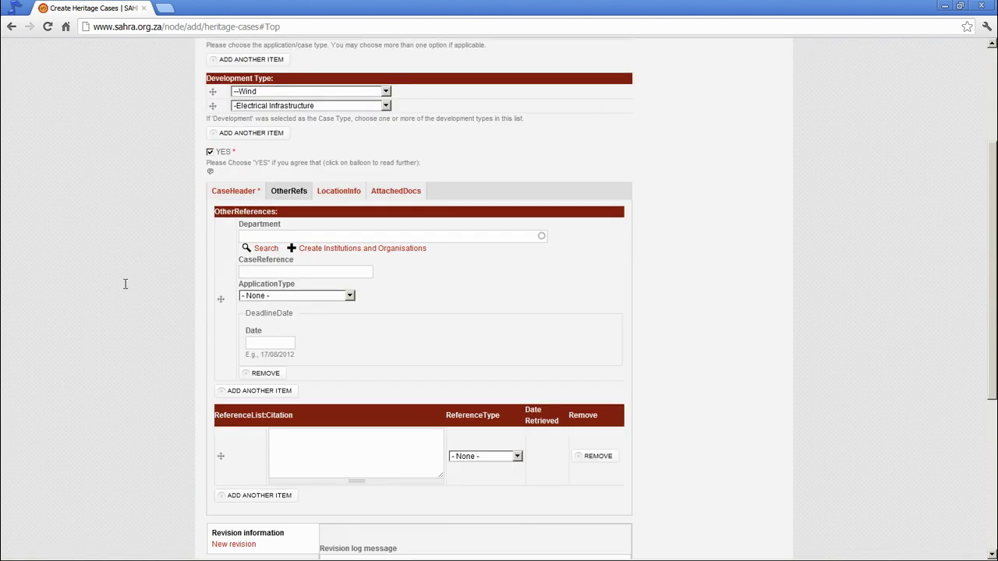
pyautogui.click(507, 234)
pyautogui.click(292, 236)
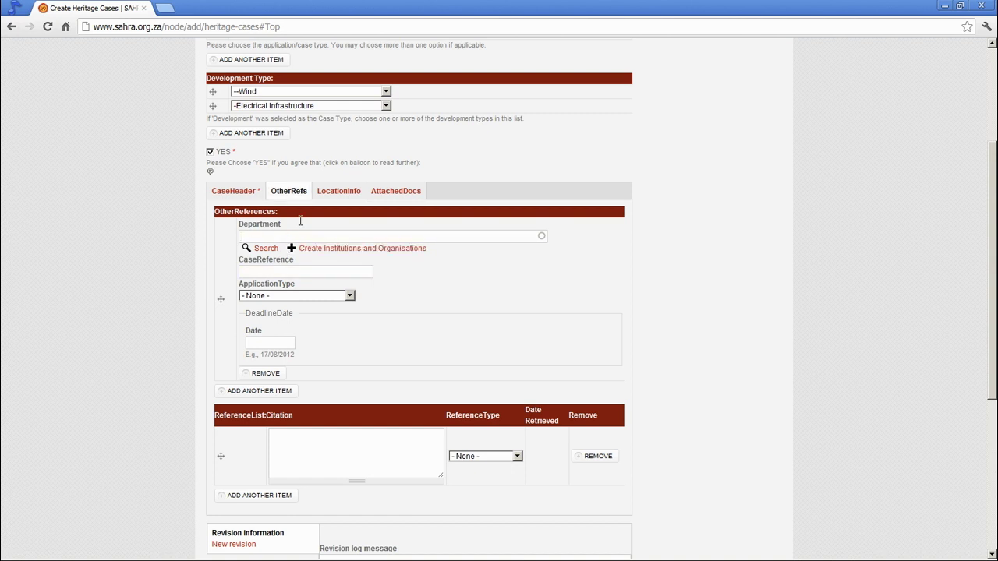
pyautogui.write('Depa')
# Choose Department of Environmental Affairs, fill the remembered case reference, and set application type EIA.
pyautogui.click(269, 247)
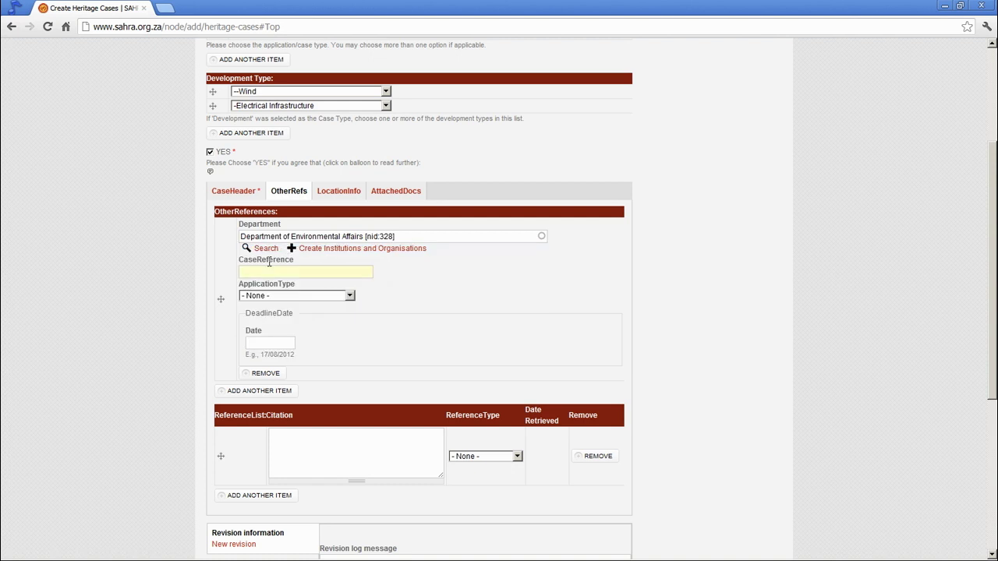
pyautogui.write('2')
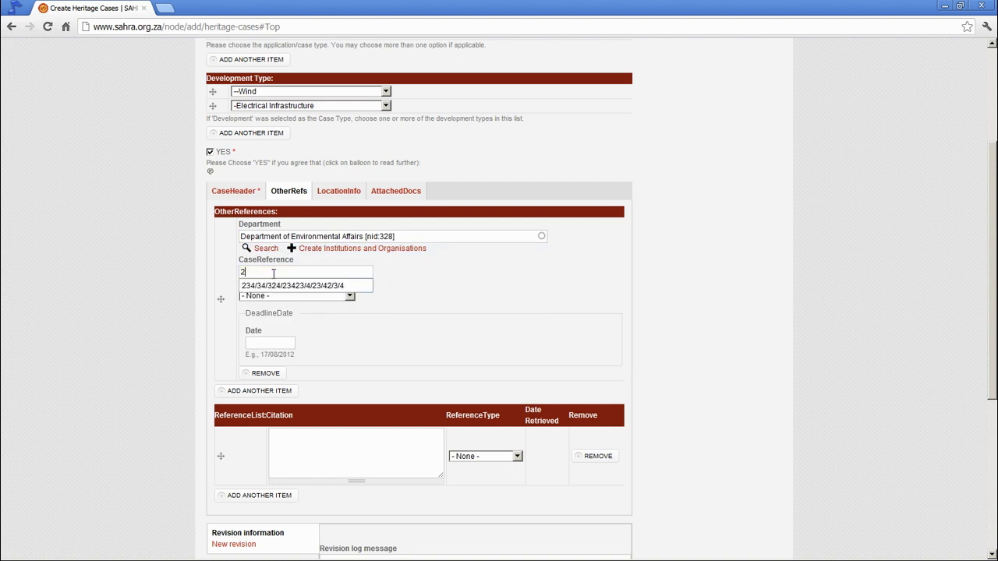
pyautogui.press('Down')
pyautogui.press('Return')
pyautogui.click(308, 296)
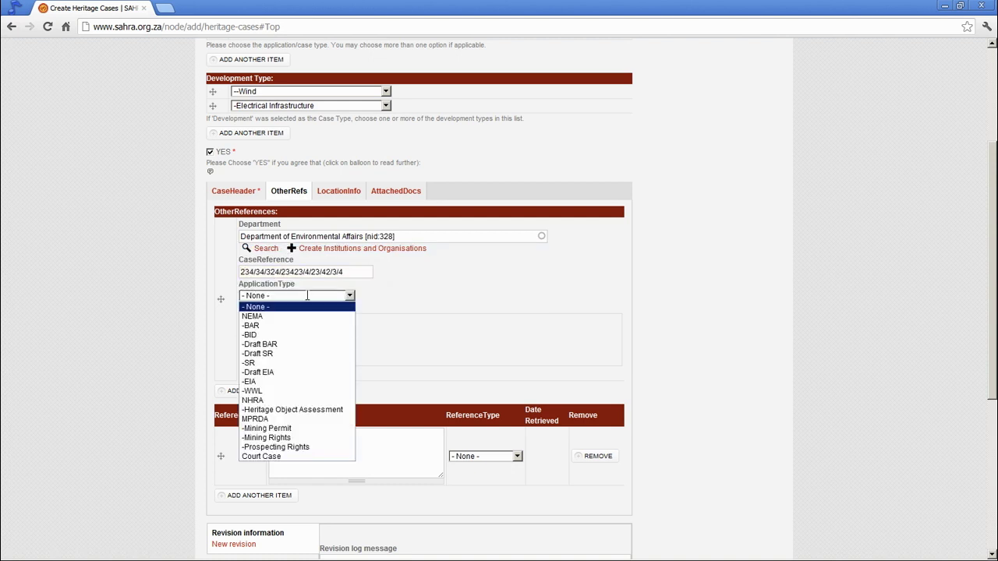
pyautogui.click(265, 383)
# Set the deadline date to 17/10/2012 in the calendar picker.
pyautogui.click(269, 344)
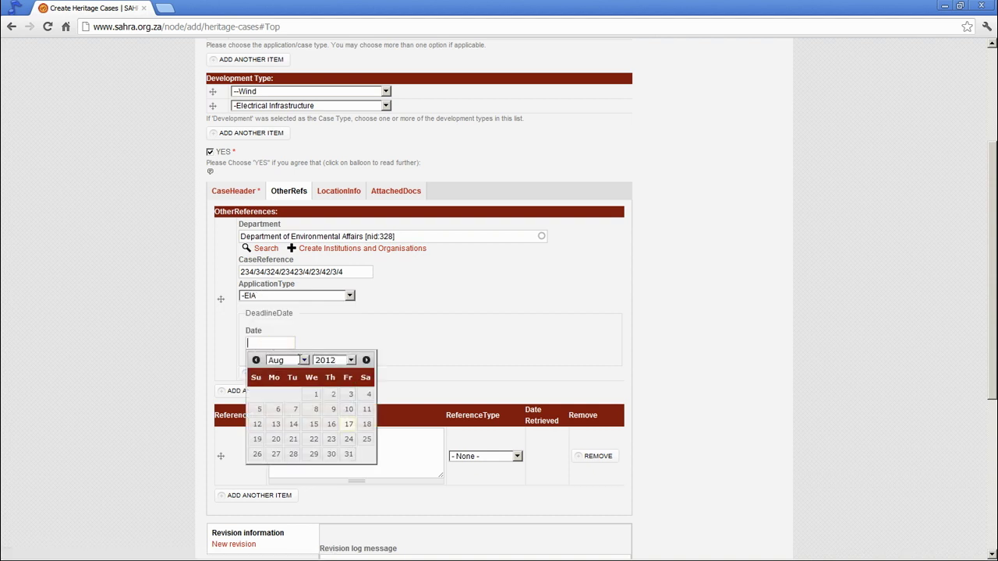
pyautogui.click(302, 360)
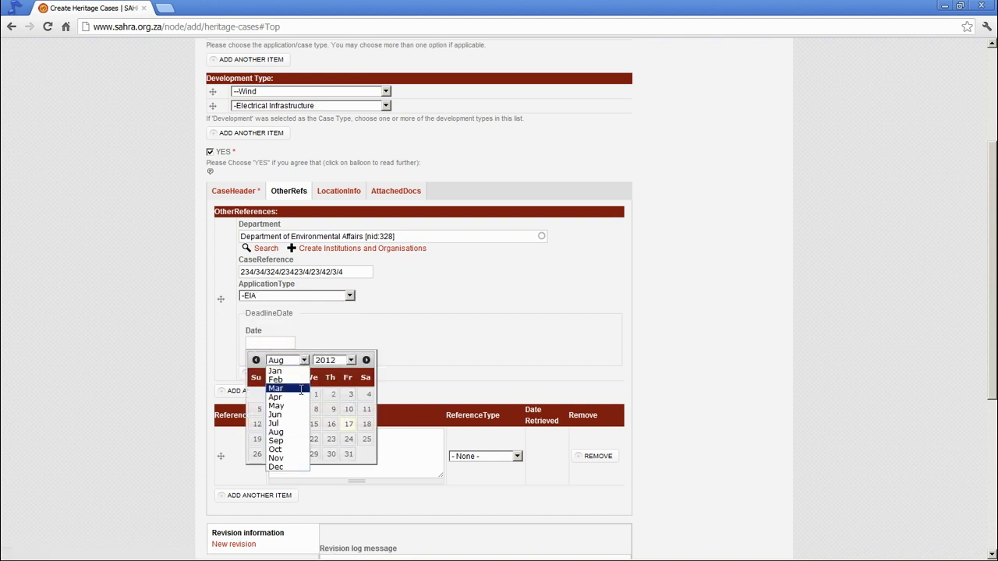
pyautogui.click(276, 458)
pyautogui.click(366, 424)
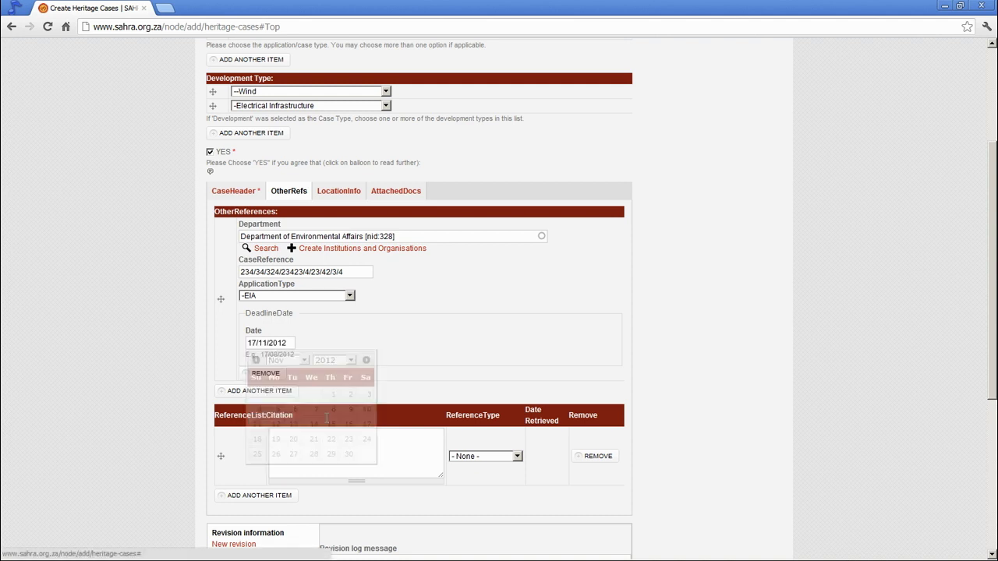
pyautogui.click(267, 343)
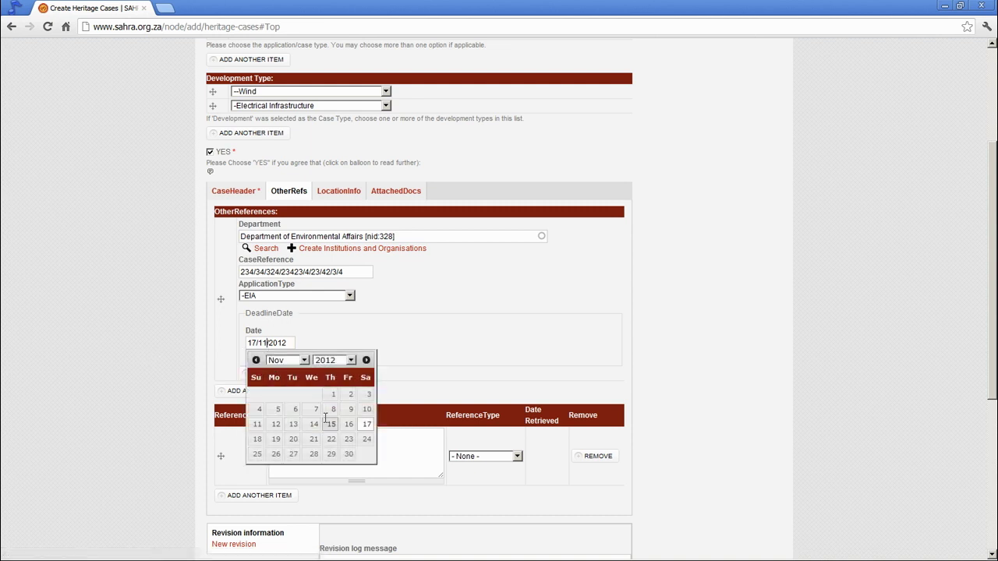
pyautogui.click(304, 359)
pyautogui.click(285, 440)
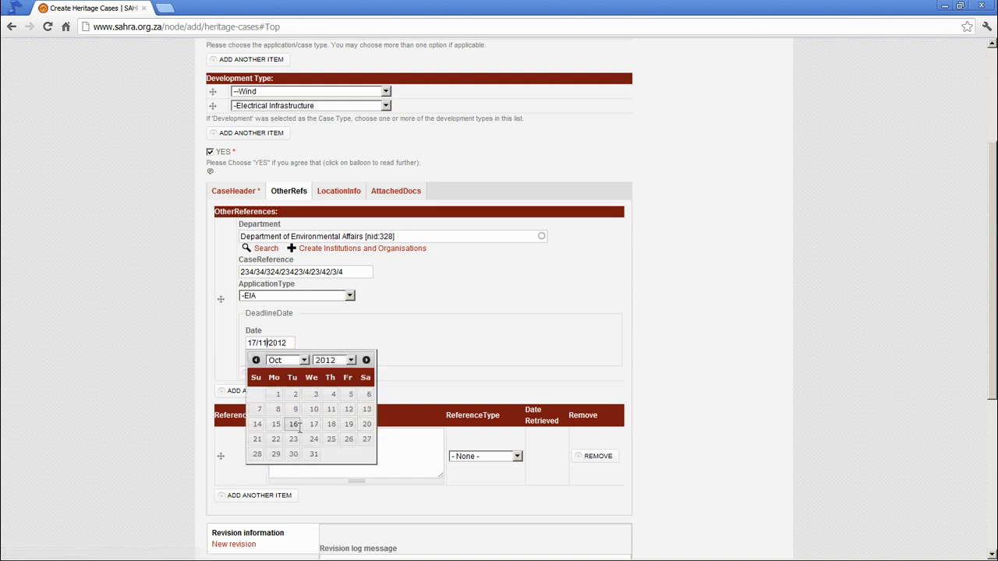
pyautogui.click(313, 424)
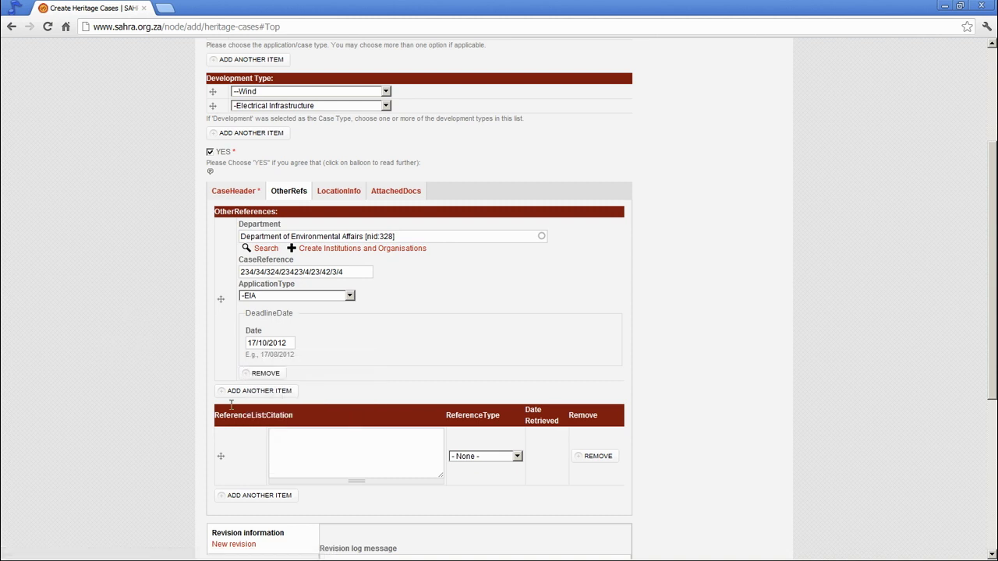
pyautogui.click(310, 236)
pyautogui.press('Tab')
pyautogui.click(351, 293)
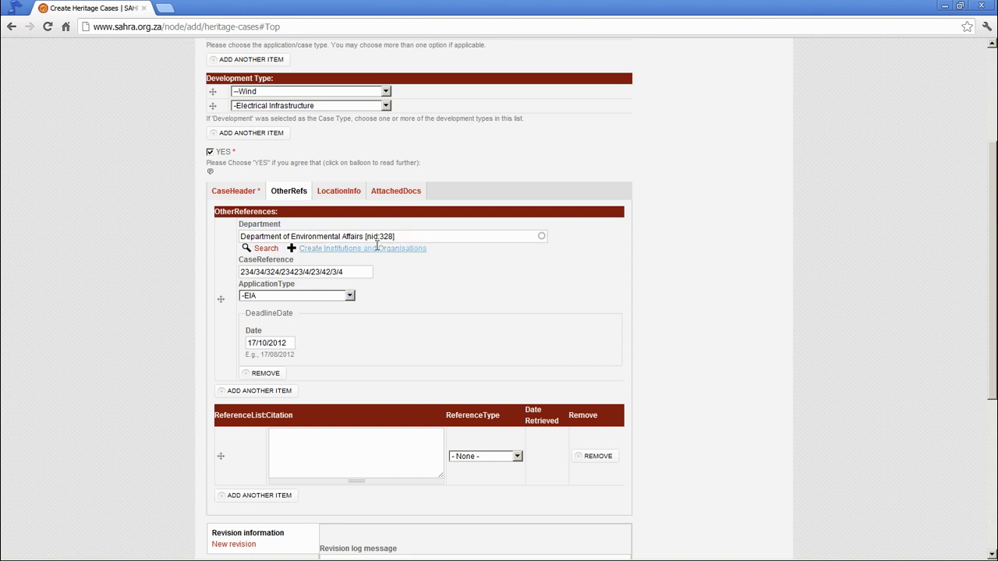
pyautogui.click(339, 238)
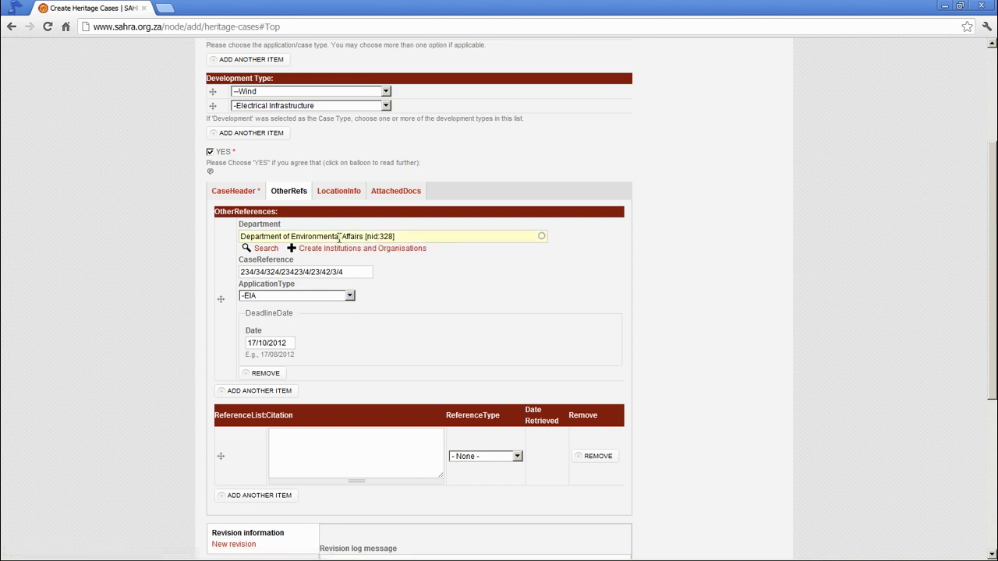